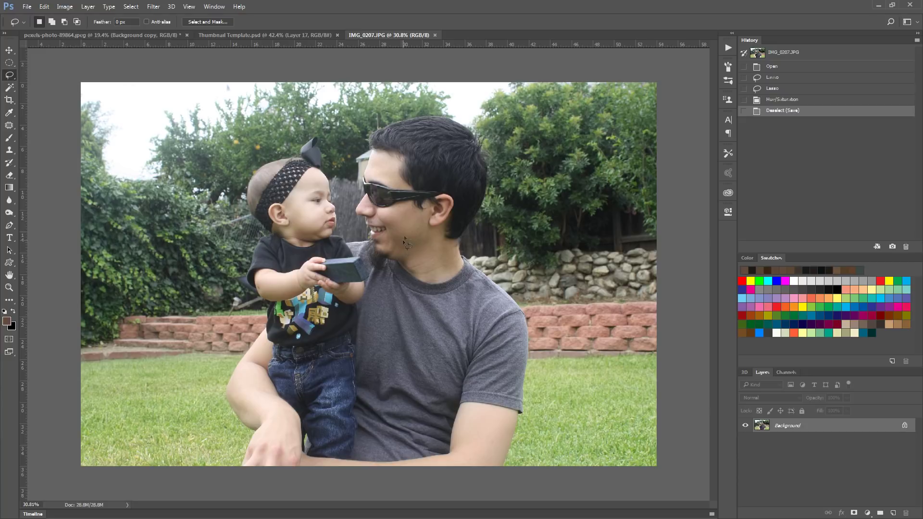
Step: Examine the photo up close for soft detail around the man's face, ear, forehead and hair and the baby's face
scroll(382, 190, "up", 10)
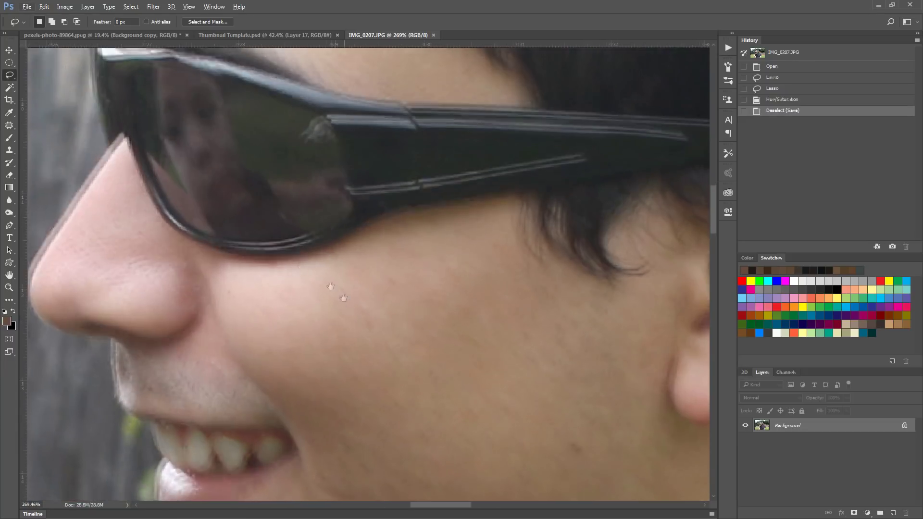
left_click_drag(343, 298, 84, 195)
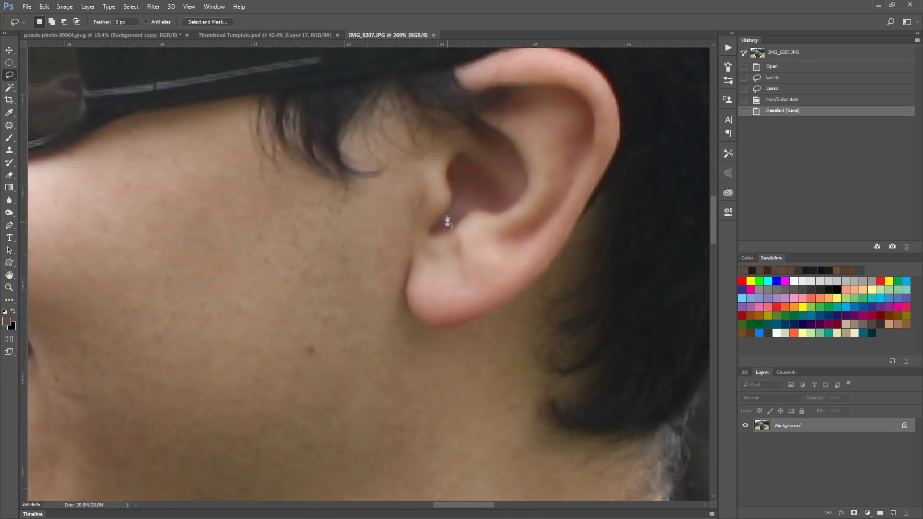
left_click_drag(443, 216, 365, 101)
left_click_drag(537, 169, 727, 373)
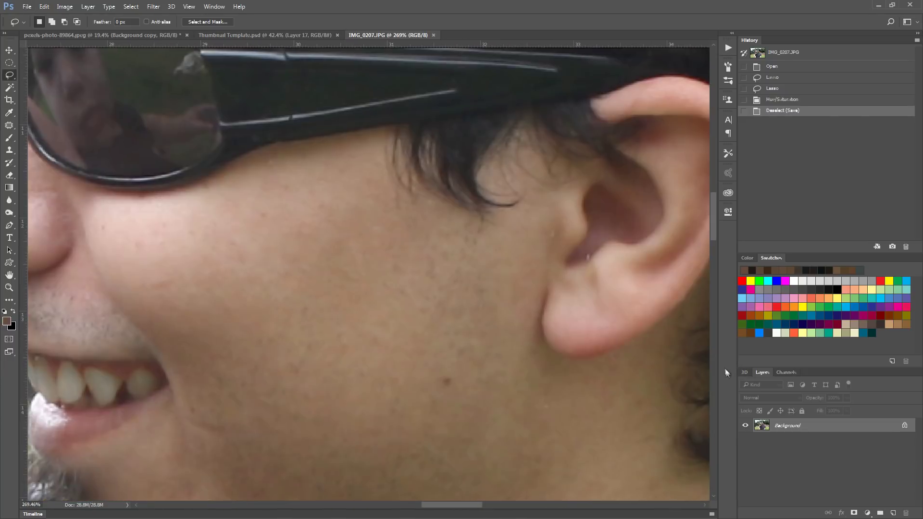
left_click_drag(403, 154, 535, 206)
left_click_drag(388, 124, 511, 345)
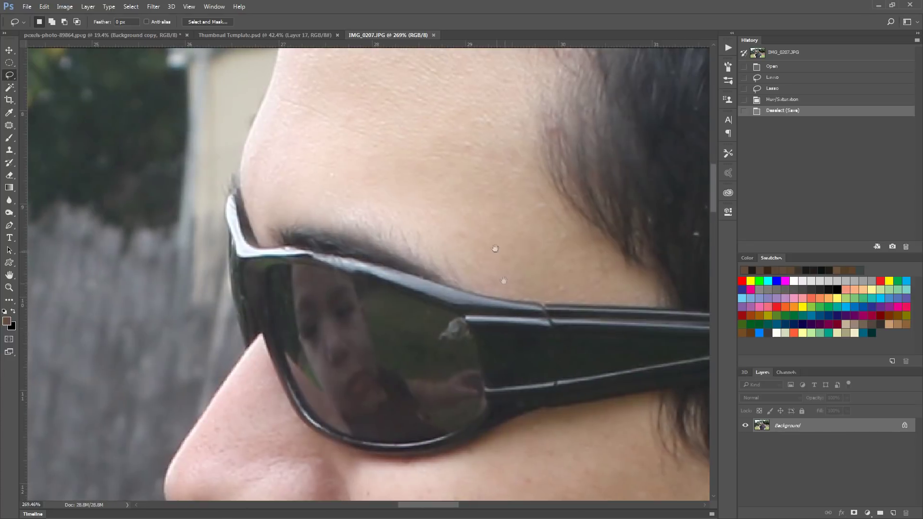
left_click_drag(463, 172, 315, 272)
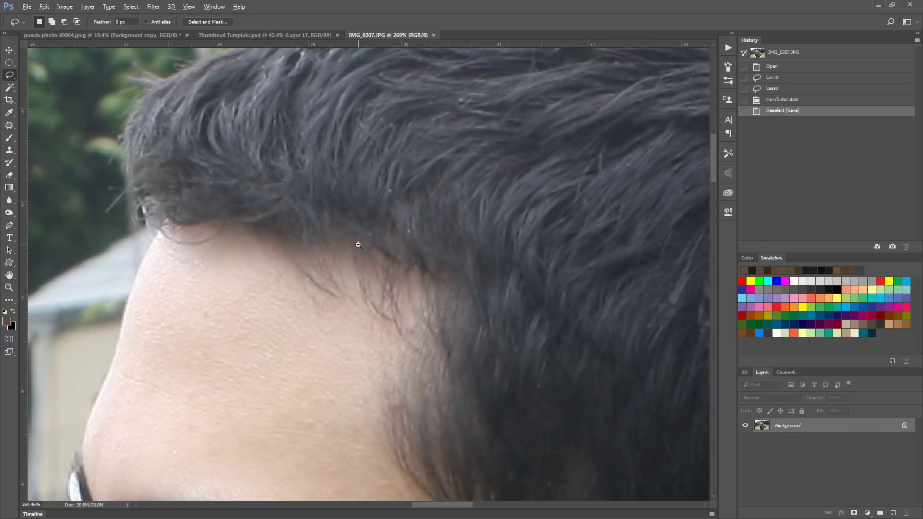
scroll(356, 243, "down", 4)
left_click_drag(359, 243, 565, 95)
left_click_drag(241, 211, 442, 93)
left_click_drag(281, 186, 383, 177)
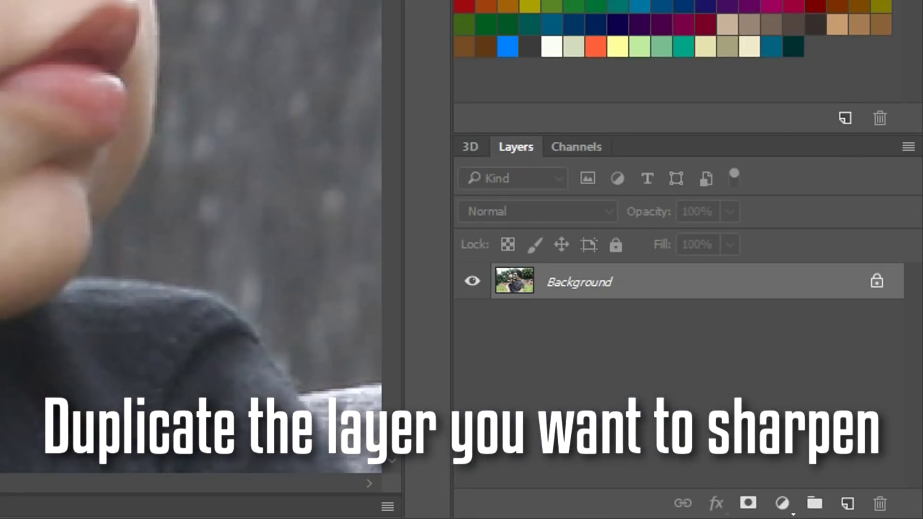
Step: Duplicate the Background layer and frame the baby's face for judging the sharpening
key("ctrl+j")
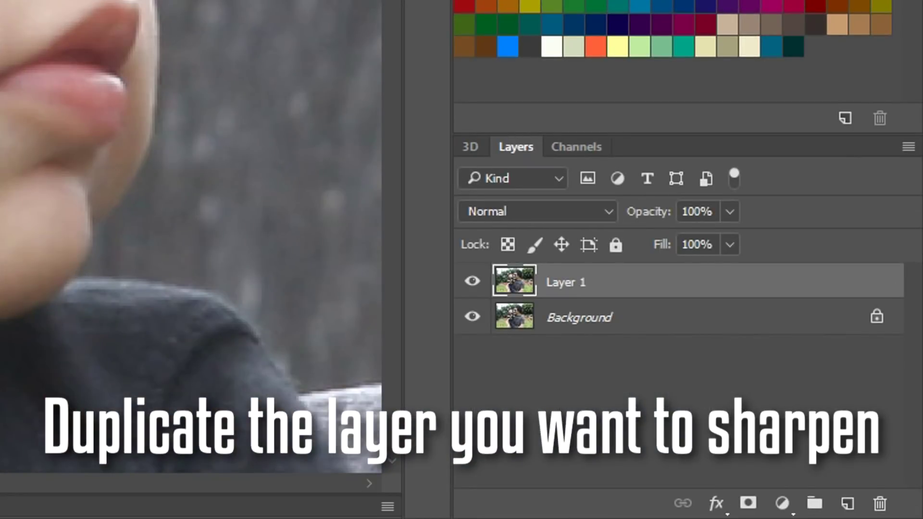
scroll(417, 302, "down", 8)
left_click_drag(520, 321, 402, 246)
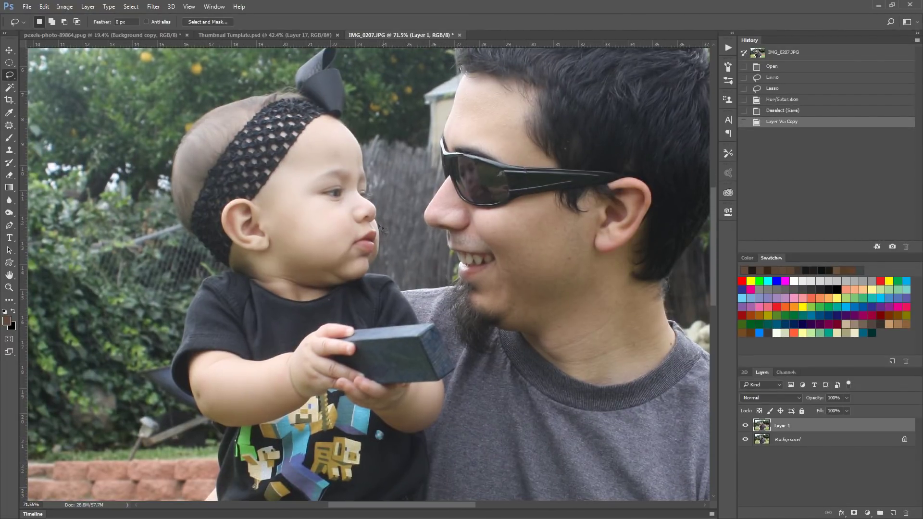
scroll(380, 228, "up", 3)
left_click_drag(429, 213, 574, 285)
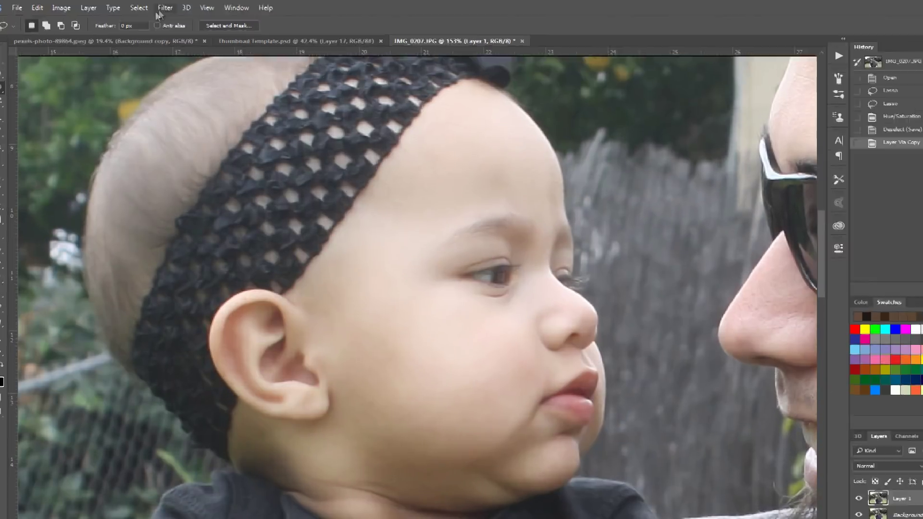
Step: Start the High Pass filter on the duplicated layer and keep its dialog clear of the baby's face
left_click(154, 6)
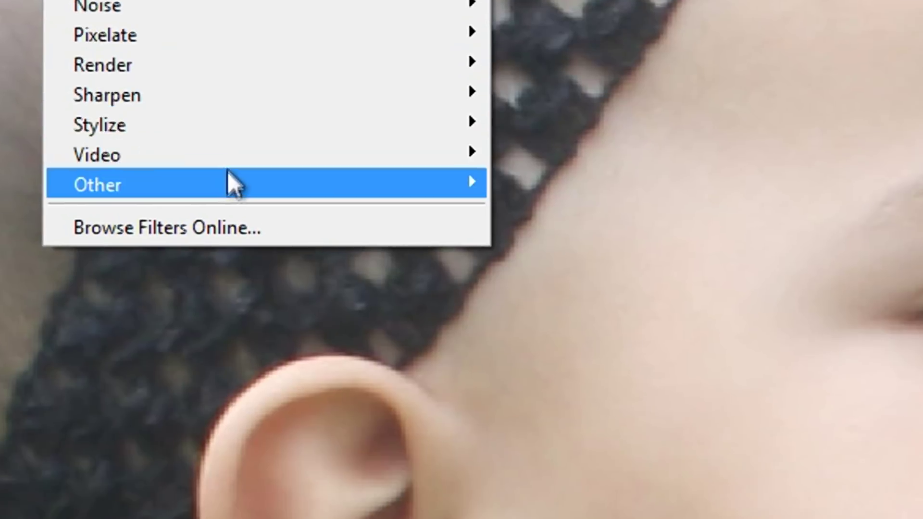
mouse_move(222, 178)
left_click(548, 204)
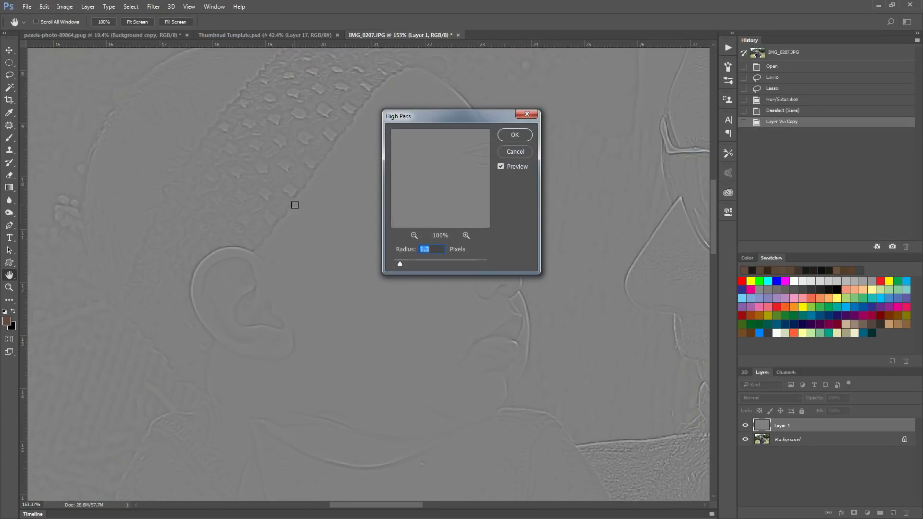
left_click_drag(478, 116, 638, 71)
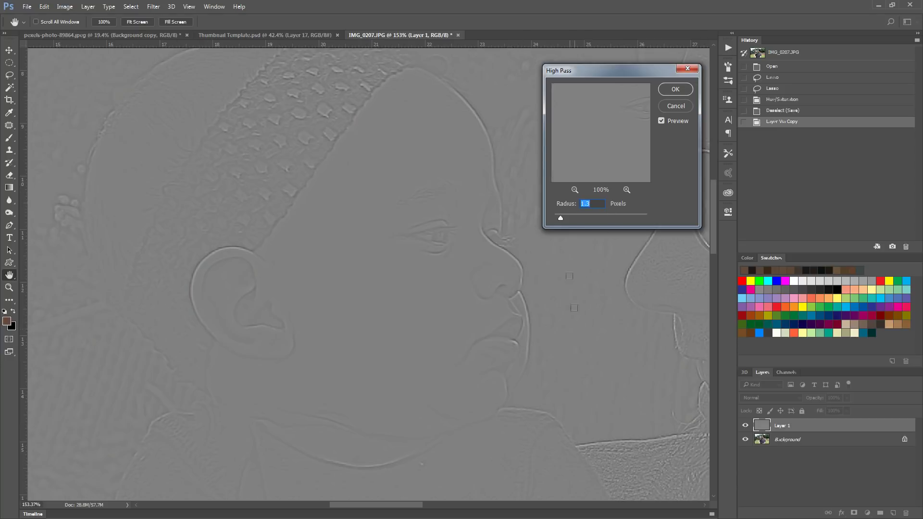
Step: Try High Pass radii of 5.4, 1000, about 40, 6.8 and 1.5 pixels in the live preview
mouse_move(575, 217)
left_mouse_down()
mouse_move(602, 217)
mouse_move(578, 218)
left_mouse_up()
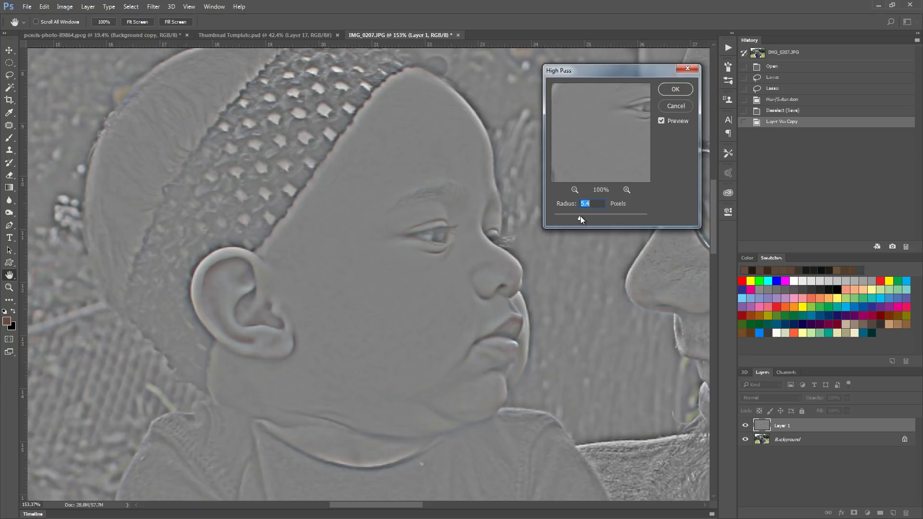
left_click_drag(580, 217, 658, 217)
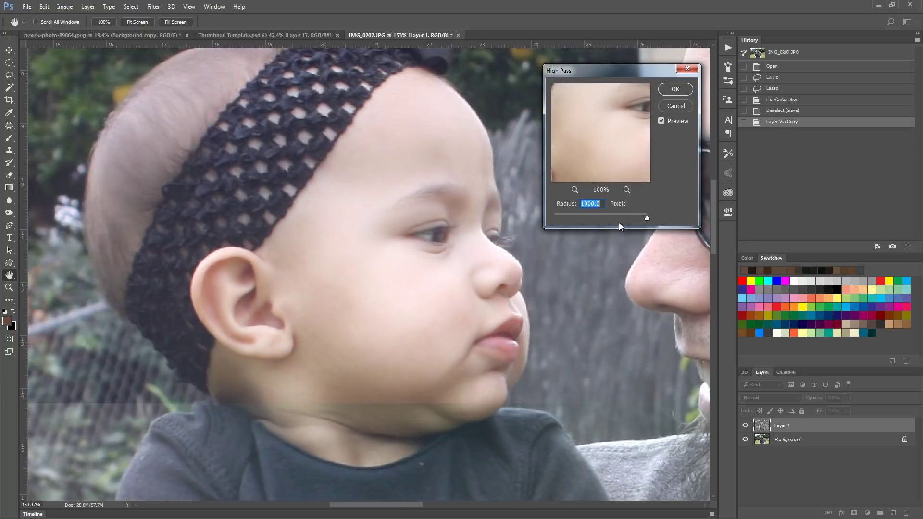
left_click(602, 217)
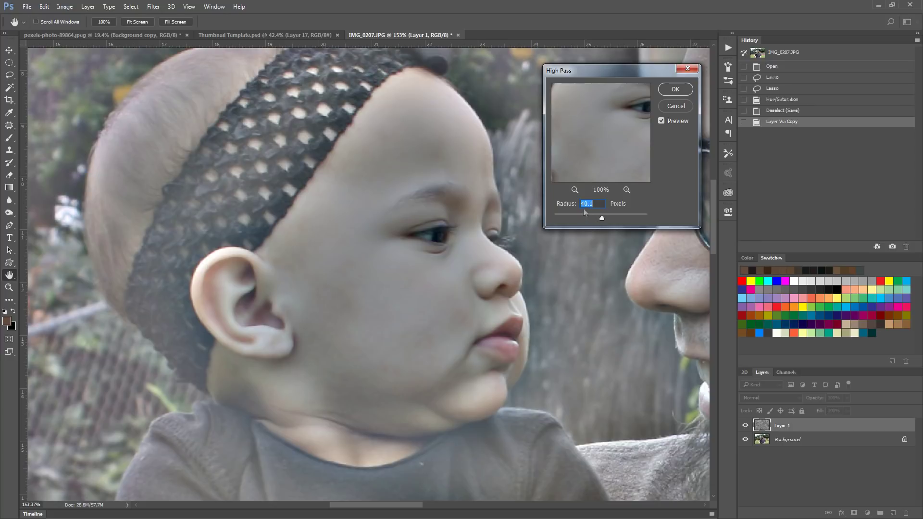
left_click(584, 218)
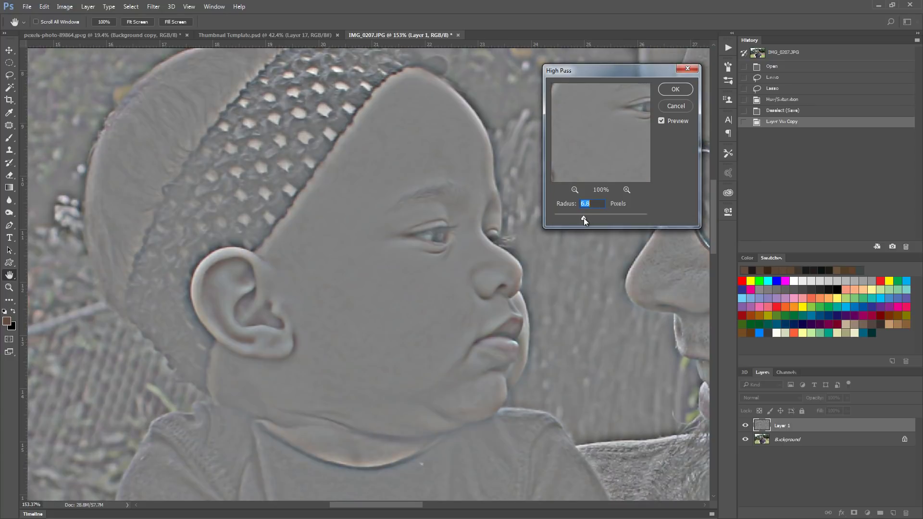
left_click(562, 218)
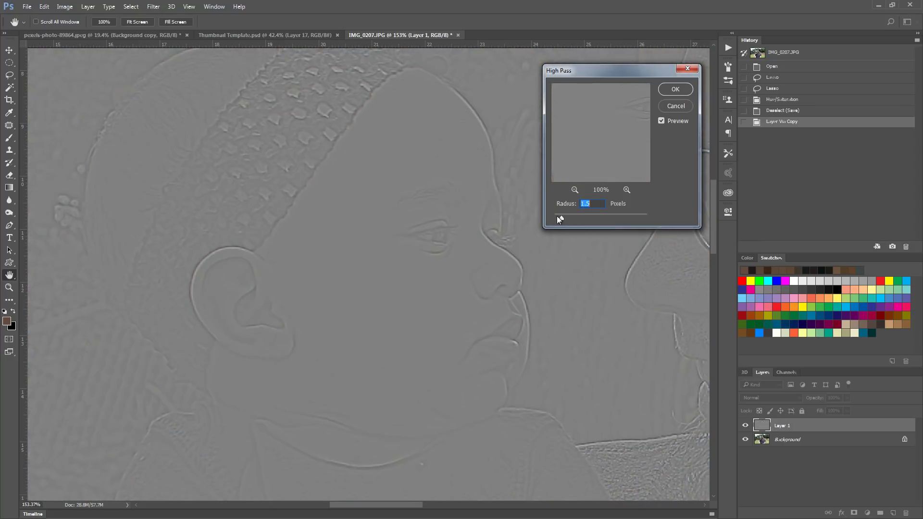
Step: Fine-tune the High Pass radius to a low value that outlines only the edges and apply the filter
left_click_drag(558, 217, 556, 217)
left_click(565, 216)
left_click(676, 90)
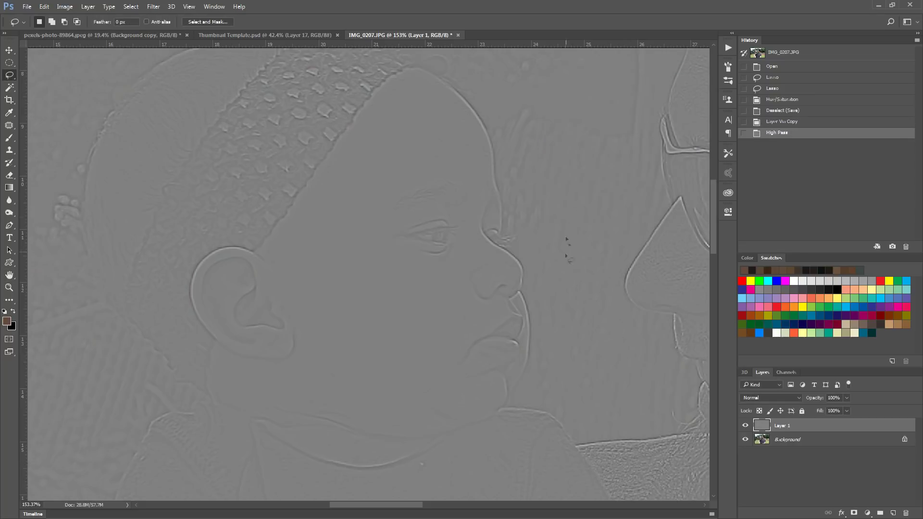
Step: Inspect the edge outlines in the High Pass layer around the baby's head, face and clothing
left_click_drag(575, 283, 325, 258)
left_click_drag(529, 181, 511, 132)
left_click_drag(212, 410, 409, 465)
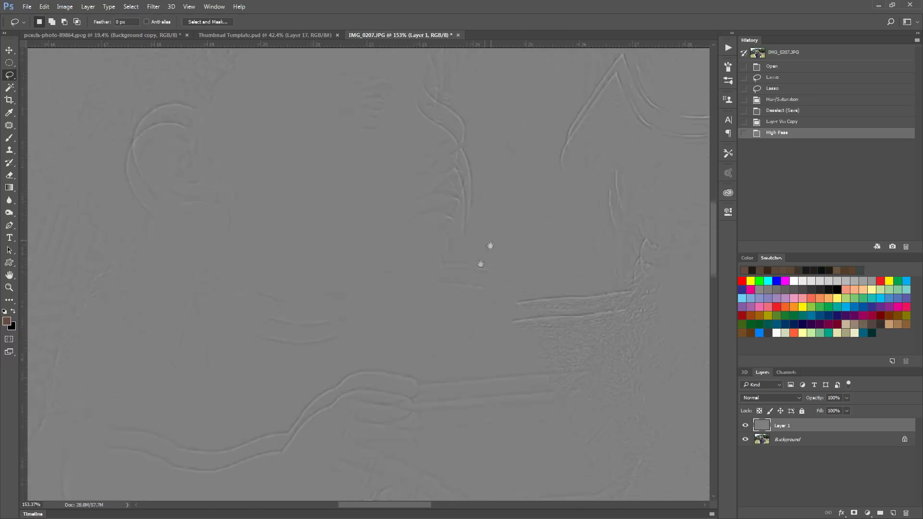
left_click_drag(492, 245, 427, 362)
scroll(302, 206, "up", 2)
left_click_drag(302, 206, 486, 345)
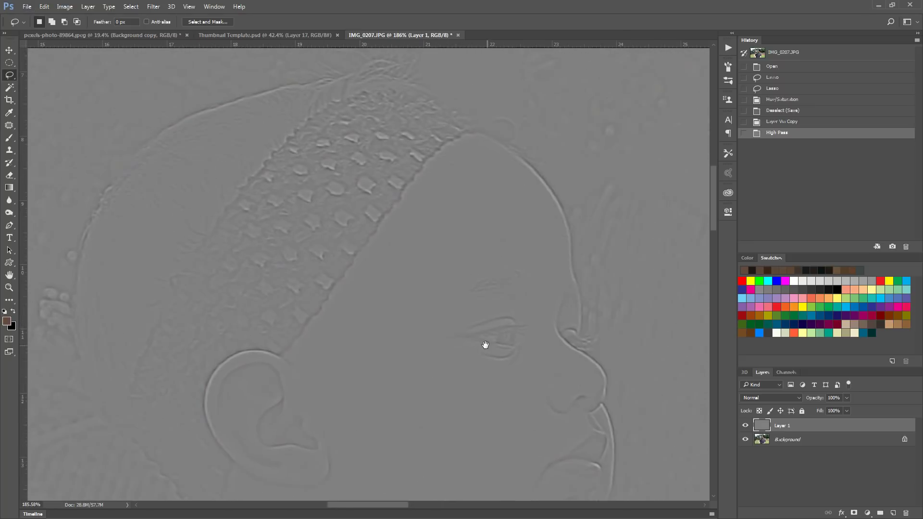
left_click_drag(519, 371, 516, 265)
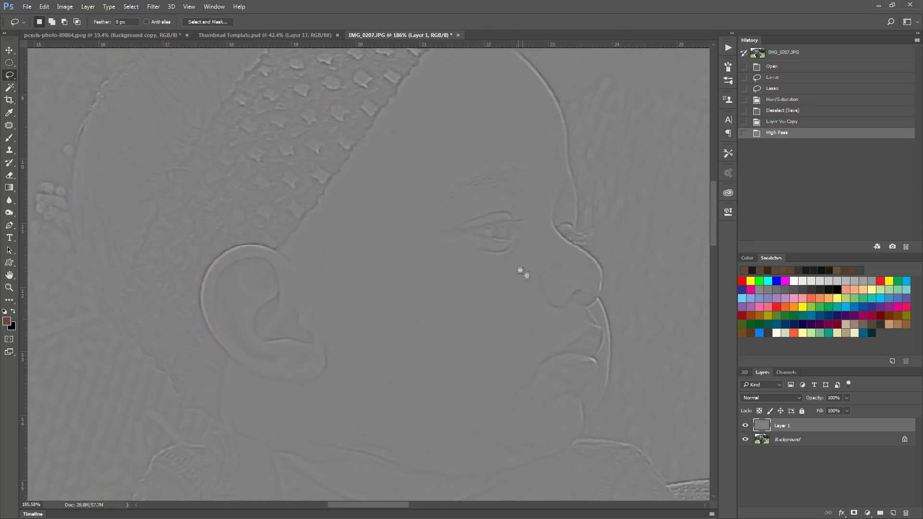
Step: Set Layer 1's blend mode to Soft Light and compare the image with the layer hidden and shown
double_click(774, 258)
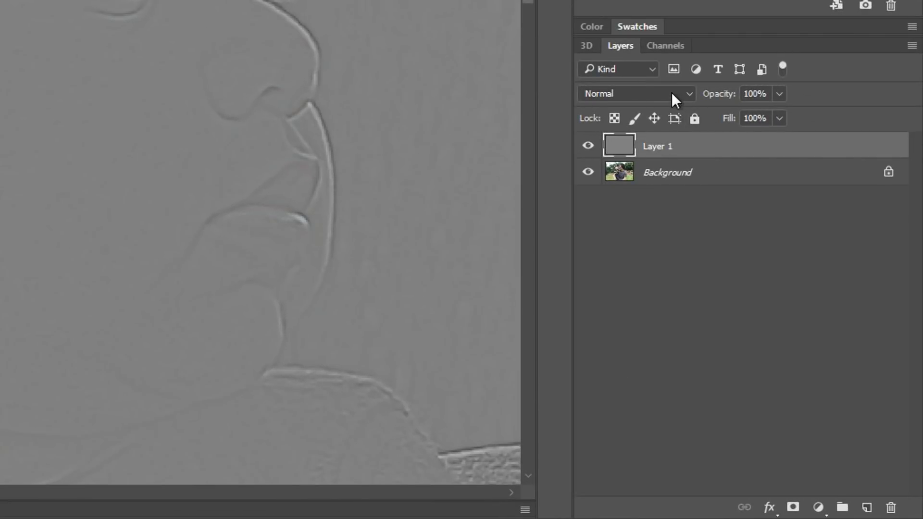
left_click(671, 93)
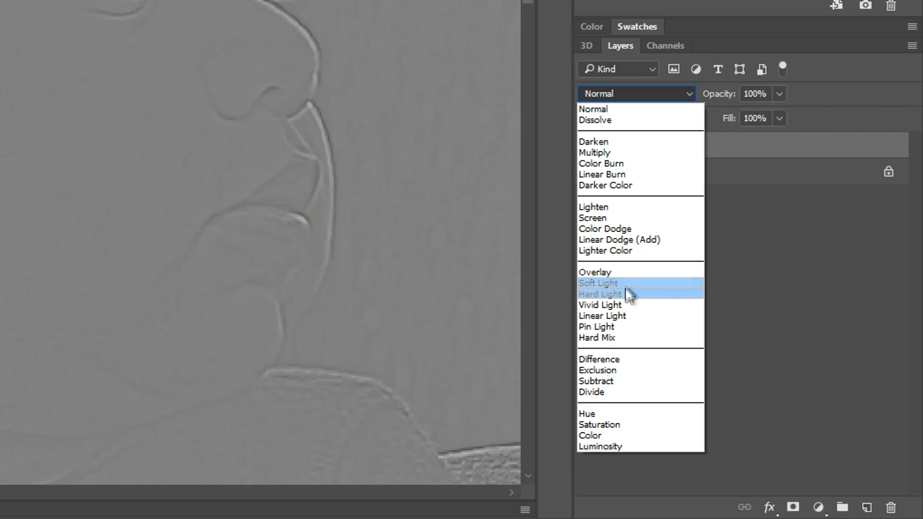
left_click(625, 284)
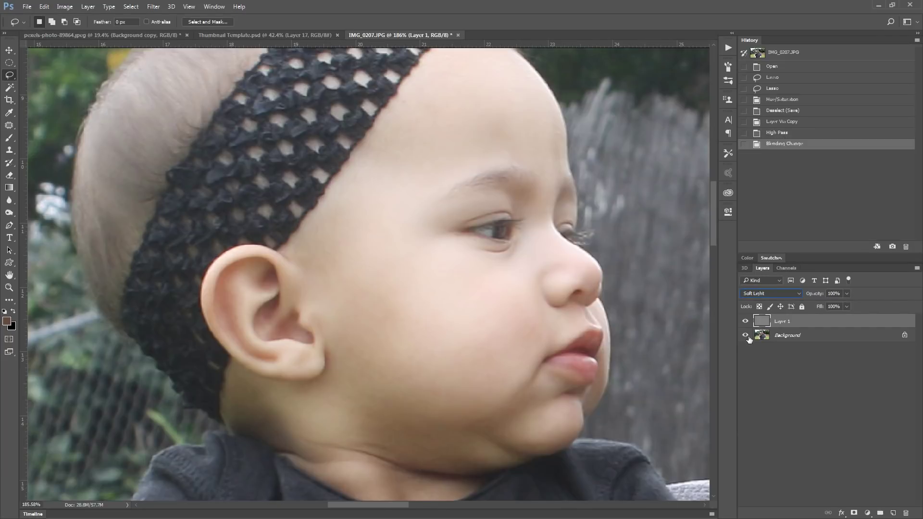
left_click(745, 322)
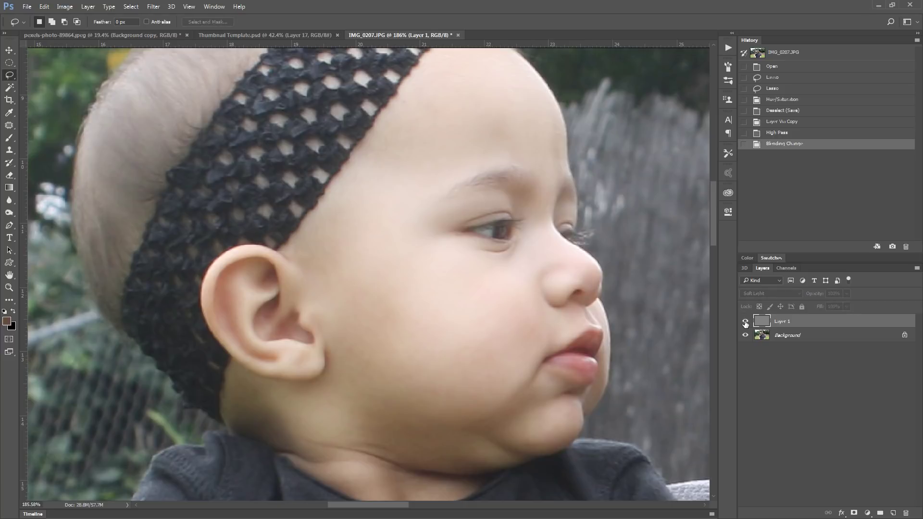
left_click(745, 322)
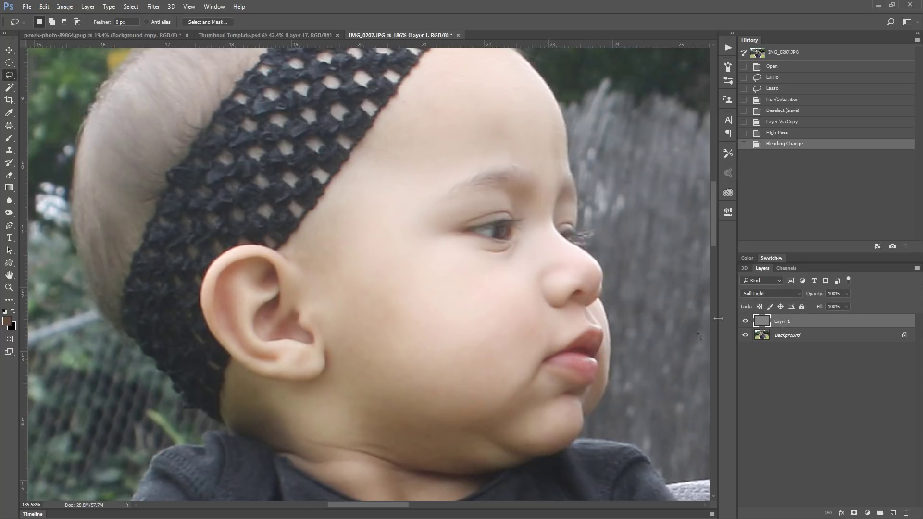
Step: Set Layer 1's blend mode to Hard Light and toggle its visibility to compare the sharpening
left_click(797, 294)
left_click(772, 399)
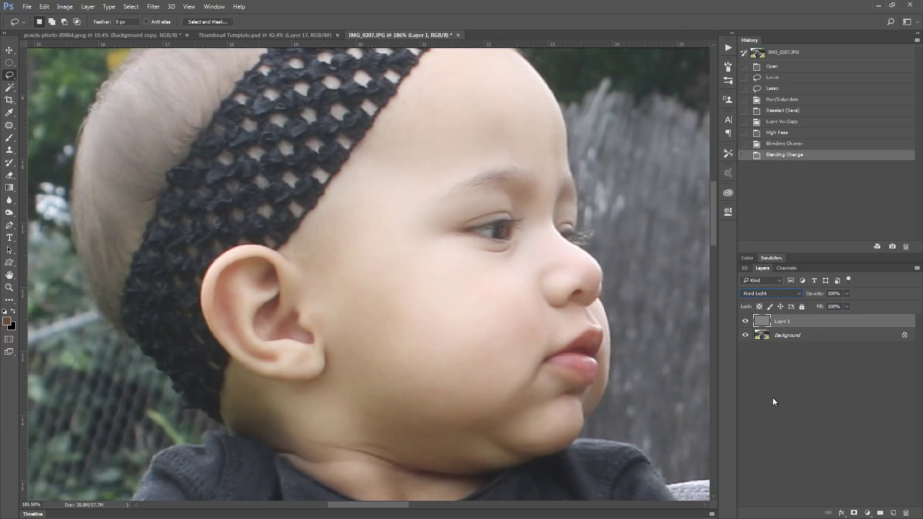
left_click(745, 321)
left_click(746, 322)
left_click(746, 322)
left_click(746, 322)
left_click(746, 322)
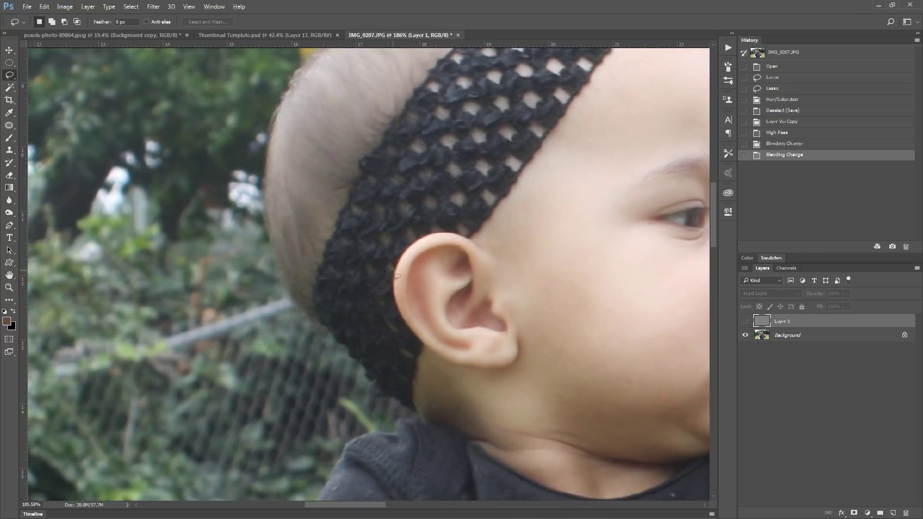
Step: Compare the Hard Light sharpening up close on the baby's ear and headband with Layer 1 hidden and shown
left_click_drag(352, 276, 370, 231)
scroll(366, 272, "up", 5)
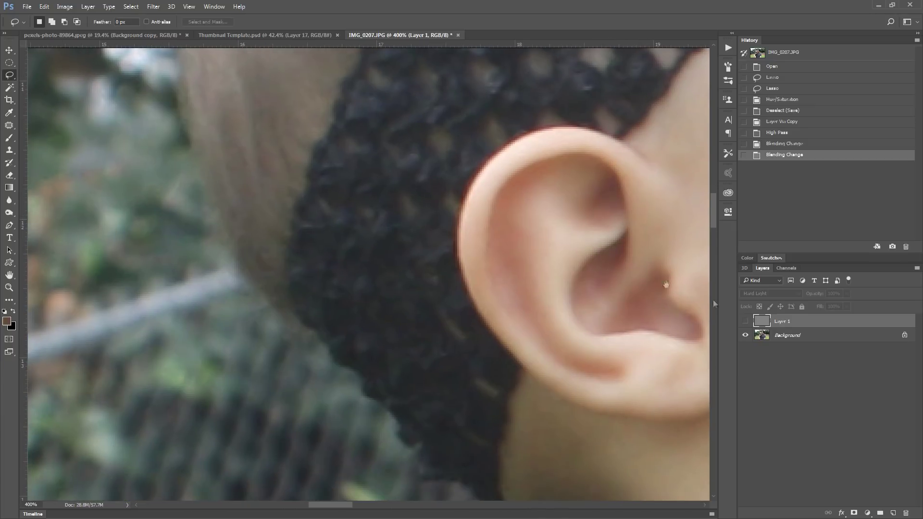
left_click(745, 321)
left_click(745, 321)
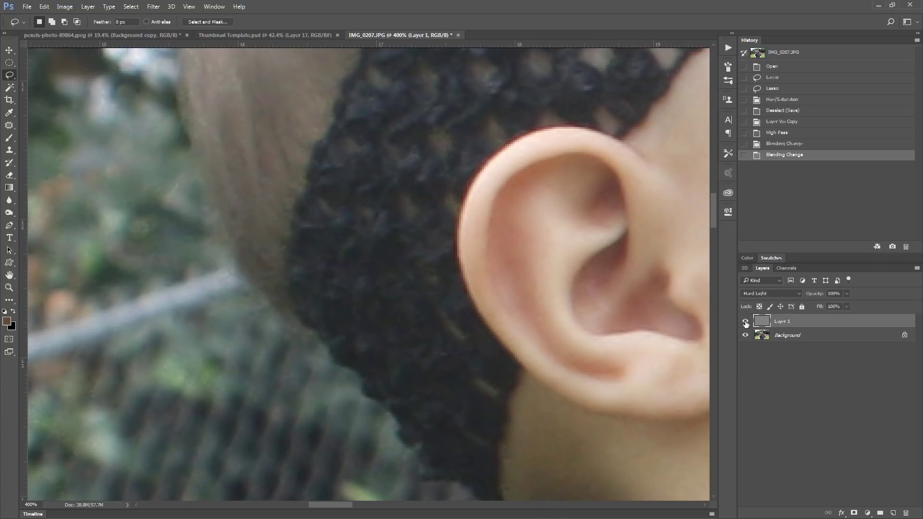
left_click(746, 322)
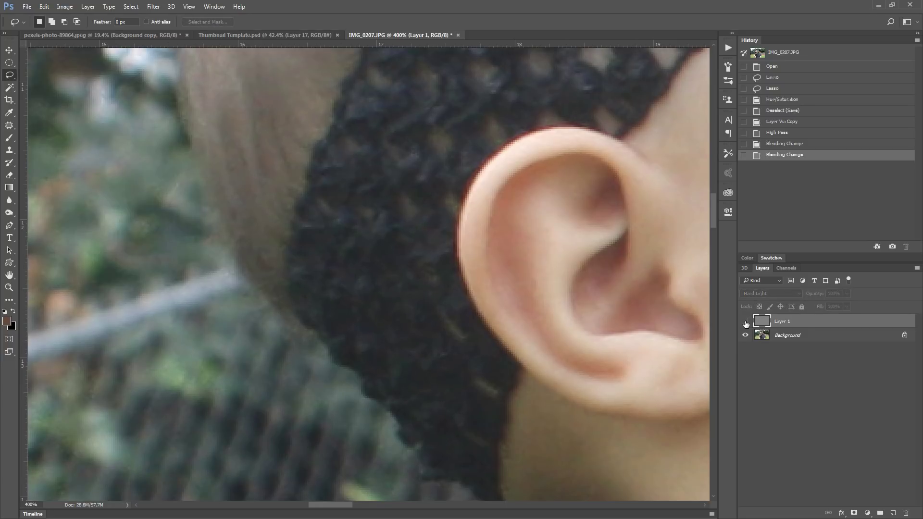
left_click(745, 321)
left_click(745, 321)
left_click(745, 321)
left_click(746, 322)
left_click(746, 321)
left_click(745, 321)
left_click(745, 321)
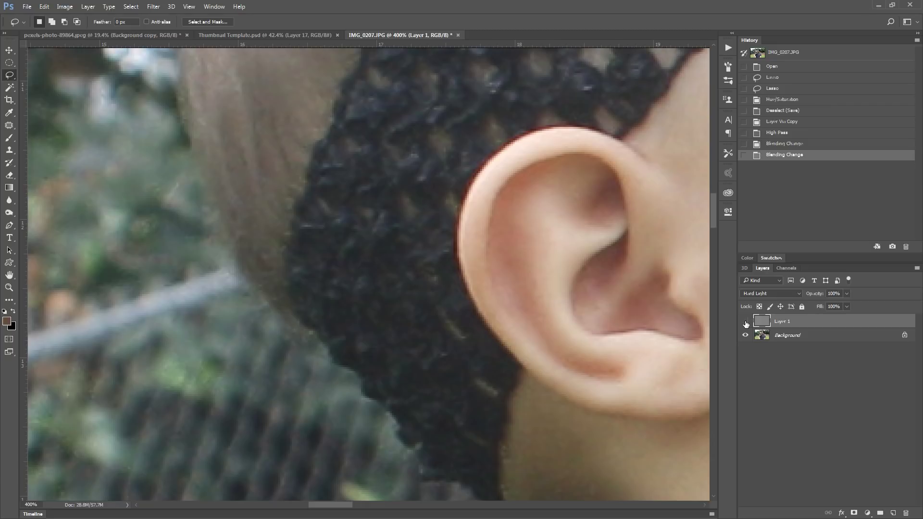
left_click(746, 321)
left_click(745, 321)
Step: Set Layer 1's blend mode to Vivid Light and toggle its visibility to compare the stronger sharpening
left_click(783, 297)
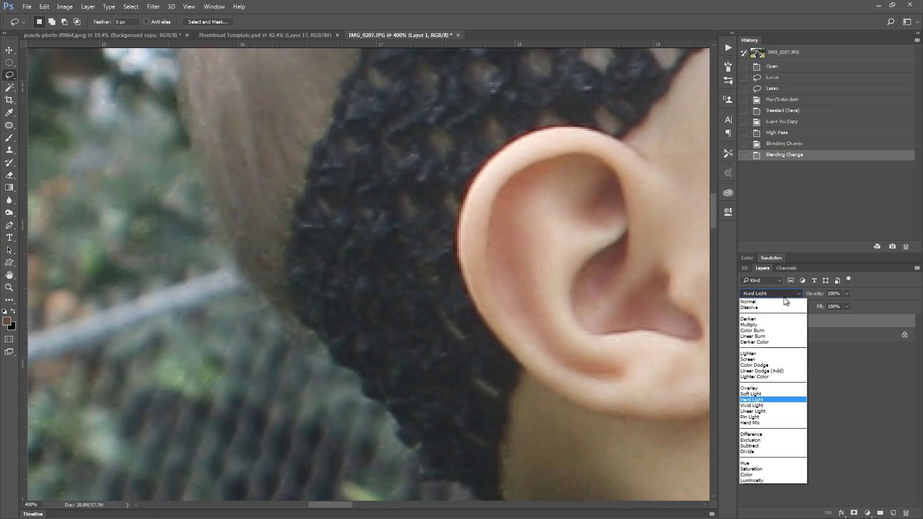
left_click(783, 408)
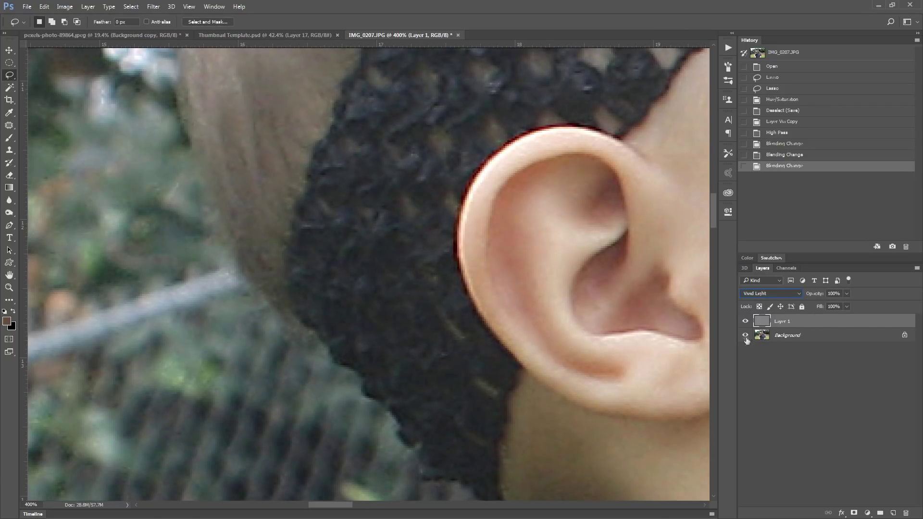
left_click(746, 322)
left_click(745, 322)
left_click(746, 322)
left_click(745, 322)
left_click(745, 322)
left_click(745, 322)
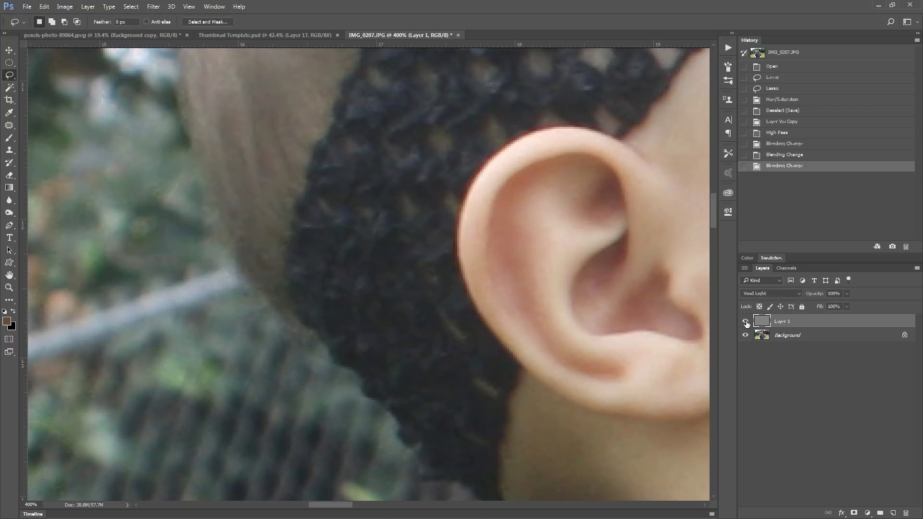
Step: Compare the Vivid Light sharpening up close on the baby's ear and headband with Layer 1 hidden and shown
left_click(745, 322)
left_click(745, 322)
left_click(745, 322)
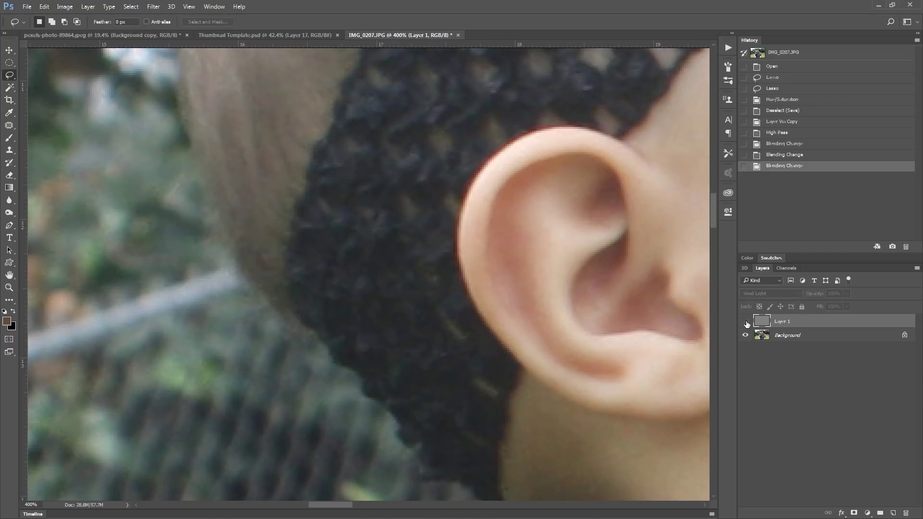
left_click(746, 322)
Step: Compare the Vivid Light sharpening on the man's gray shirt fabric with Layer 1 hidden and shown
left_click_drag(638, 340, 33, 409)
left_click_drag(515, 236, 333, 281)
key("h")
key("alt+h")
key("Escape")
scroll(464, 189, "down", 8)
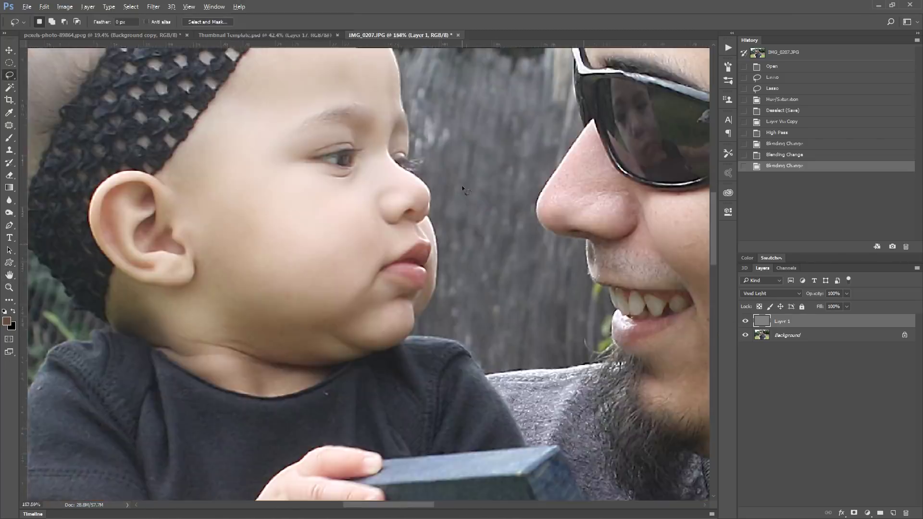
left_click_drag(463, 189, 405, 208)
scroll(486, 266, "down", 2)
scroll(483, 252, "up", 4)
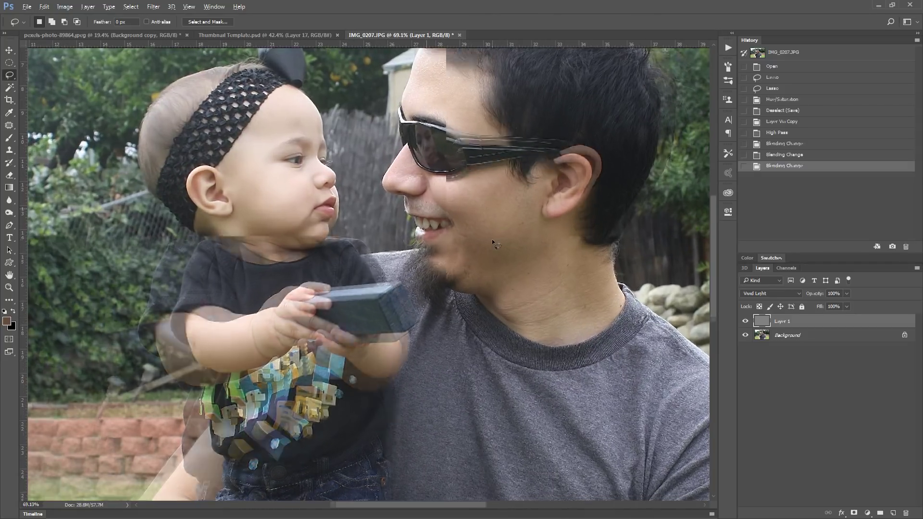
left_click_drag(492, 238, 468, 274)
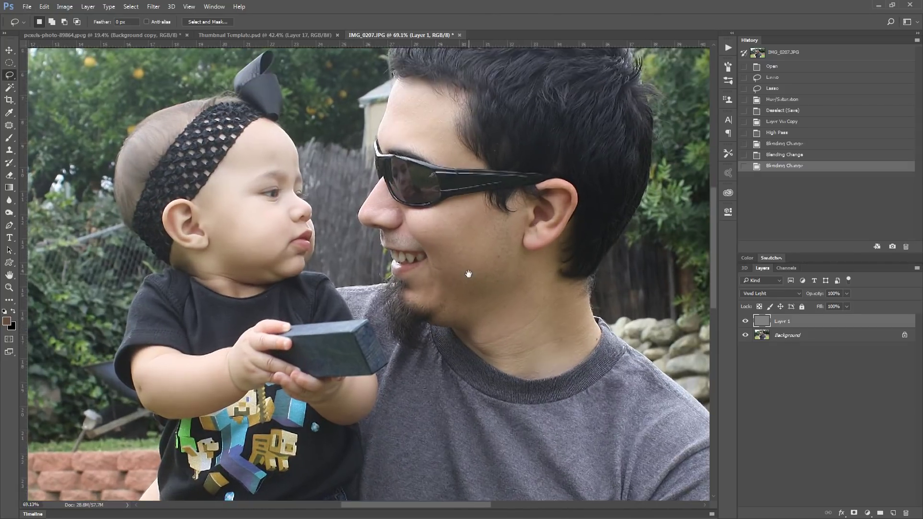
scroll(500, 412, "up", 9)
left_click_drag(475, 435, 501, 185)
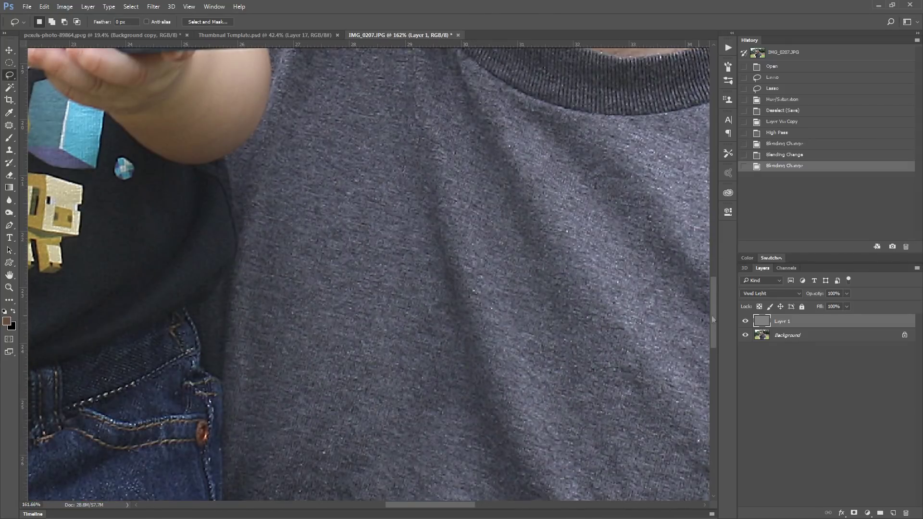
left_click(745, 324)
left_click(745, 324)
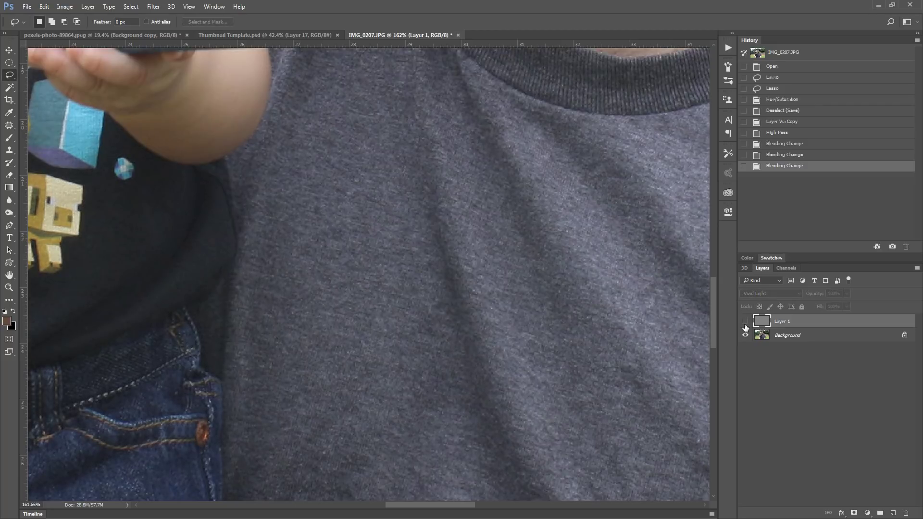
scroll(497, 246, "down", 6)
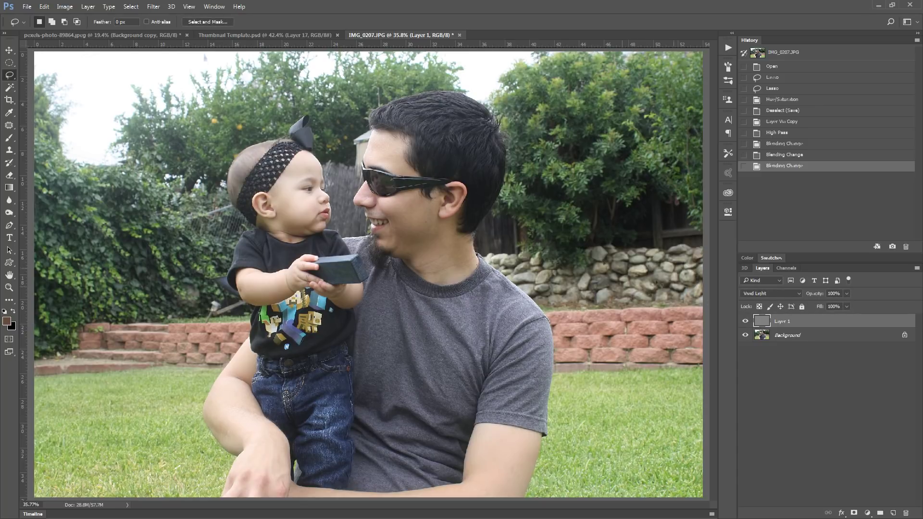
Step: Delete the High Pass Layer 1 and duplicate the Background layer for a fresh sharpening pass
scroll(363, 158, "up", 9)
left_click_drag(488, 163, 535, 129)
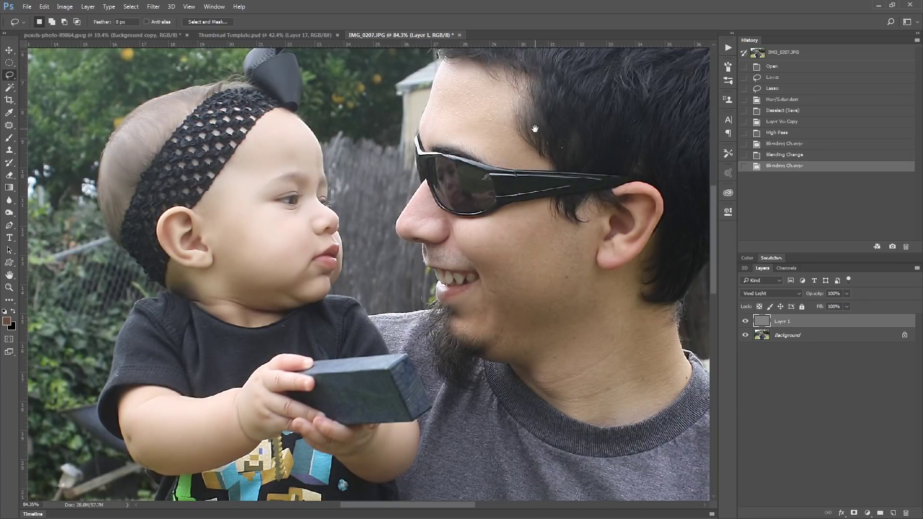
scroll(535, 129, "up", 3)
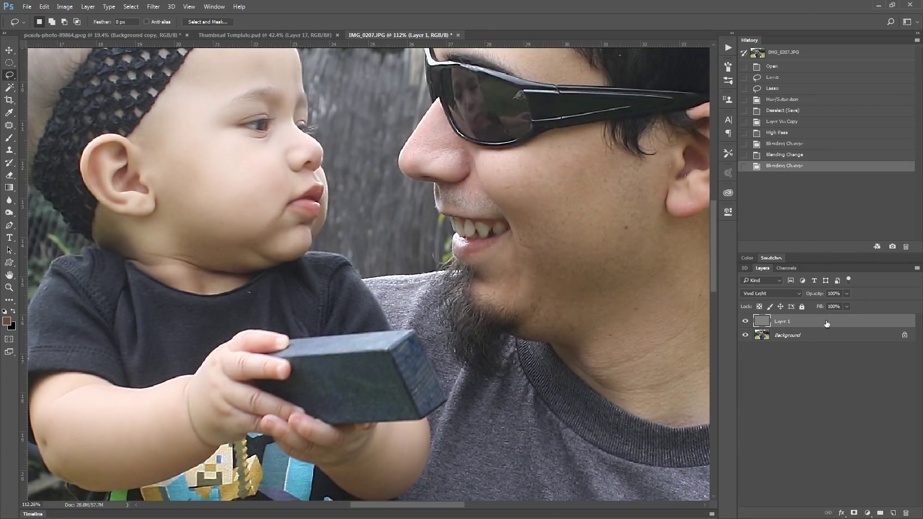
key("Delete")
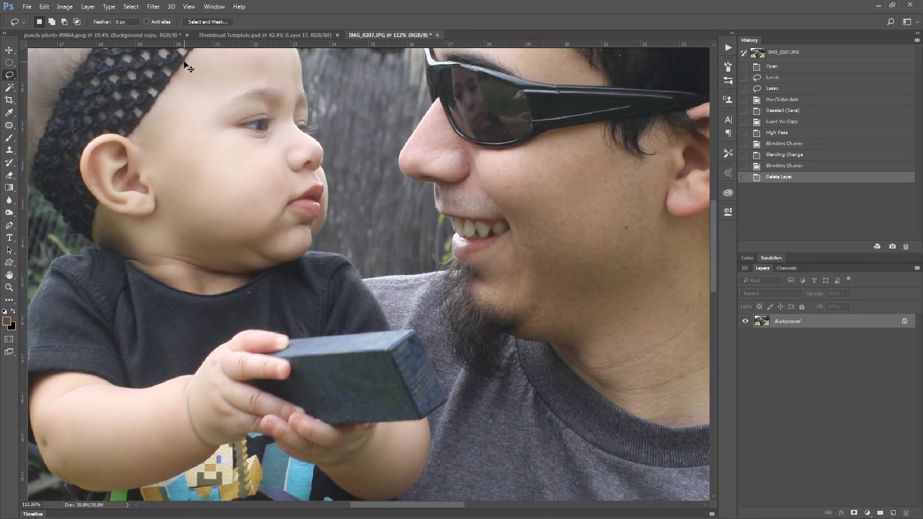
key("ctrl+j")
Step: Apply a High Pass filter with a radius of 8.0 pixels to the duplicated layer
left_click(154, 7)
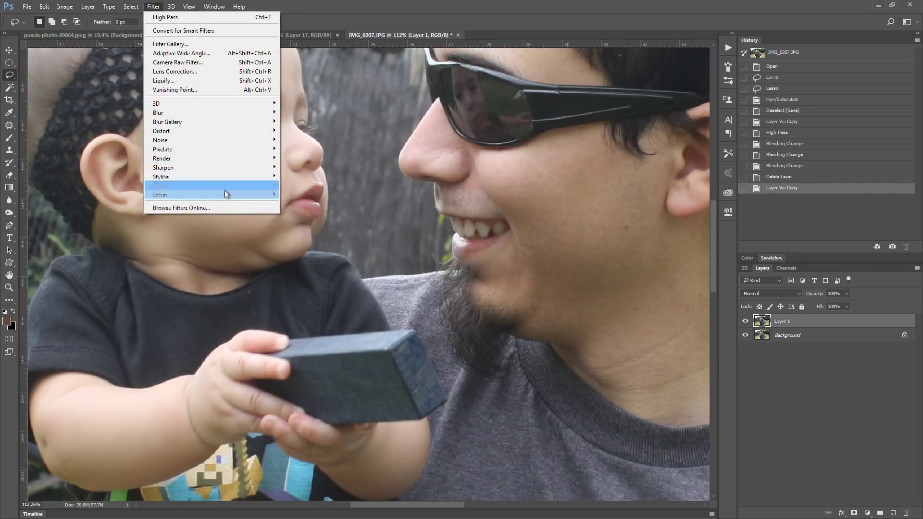
mouse_move(226, 194)
left_click(292, 204)
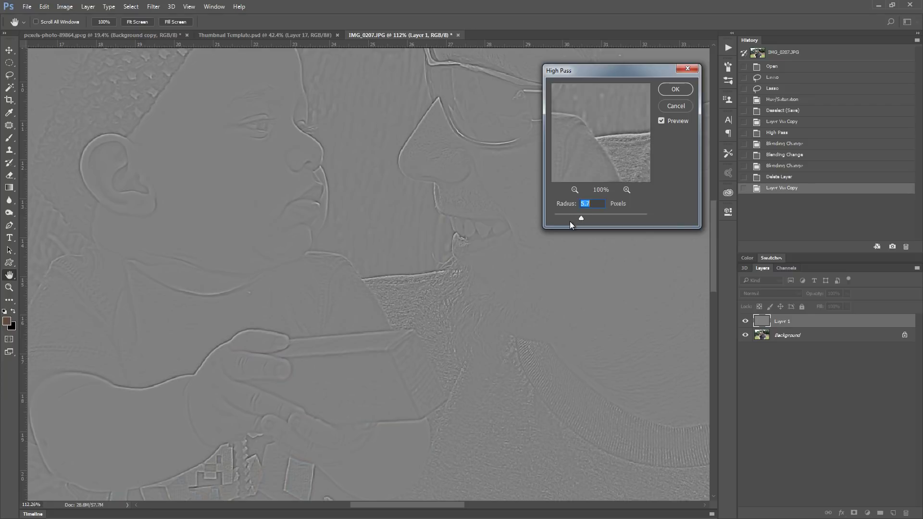
key("Up")
key("Up")
key("Up")
key("Up")
key("Up")
key("Up")
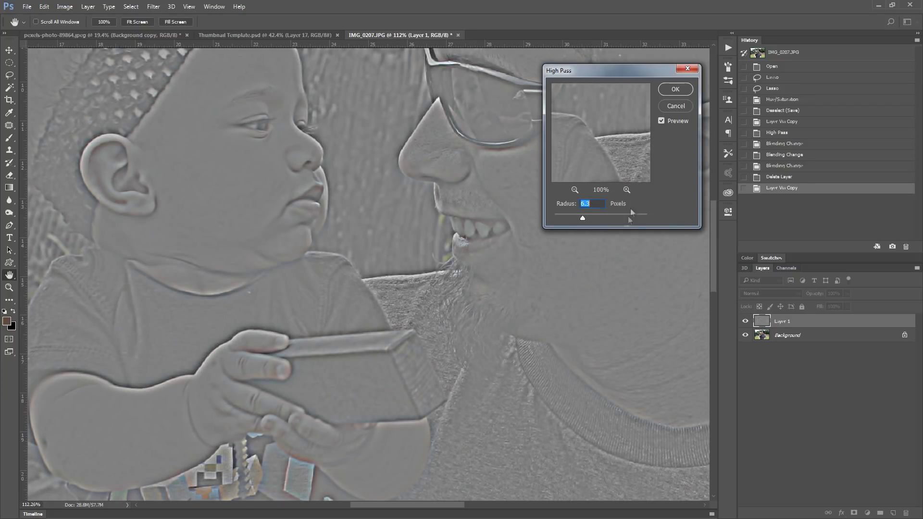
left_click(586, 217)
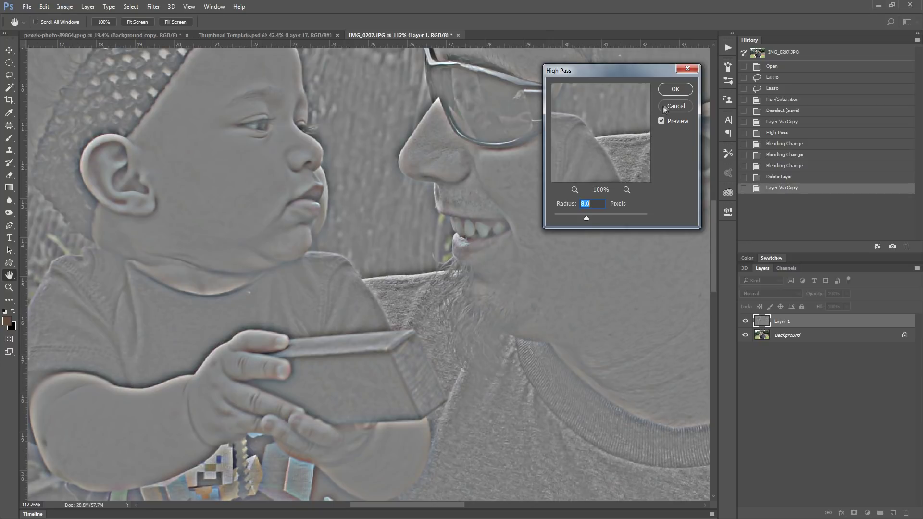
left_click(672, 89)
Step: Set Layer 1's blend mode to Hard Light and toggle its visibility repeatedly to compare the sharpening on both people
left_click(796, 294)
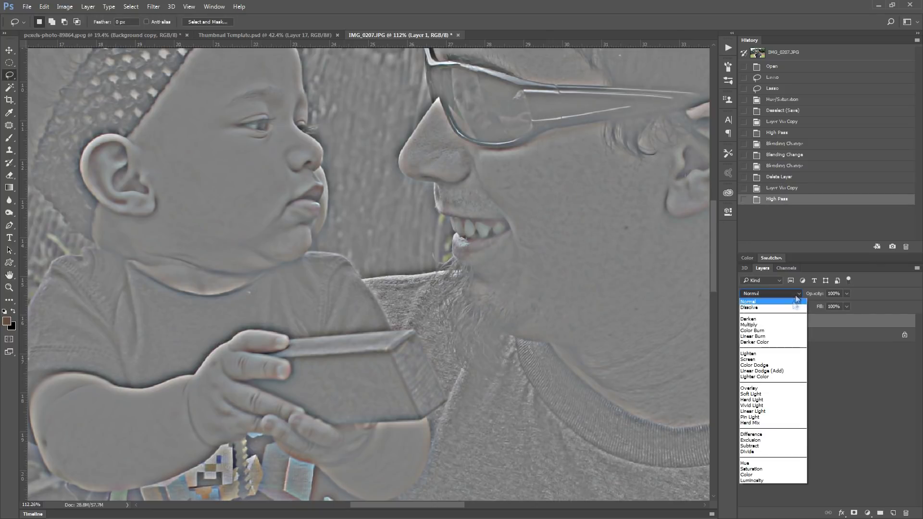
left_click(780, 399)
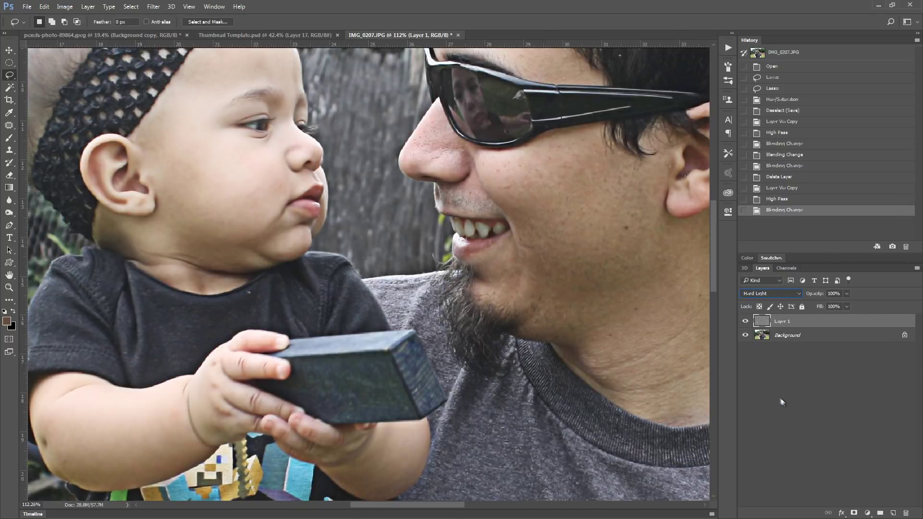
scroll(524, 207, "down", 6)
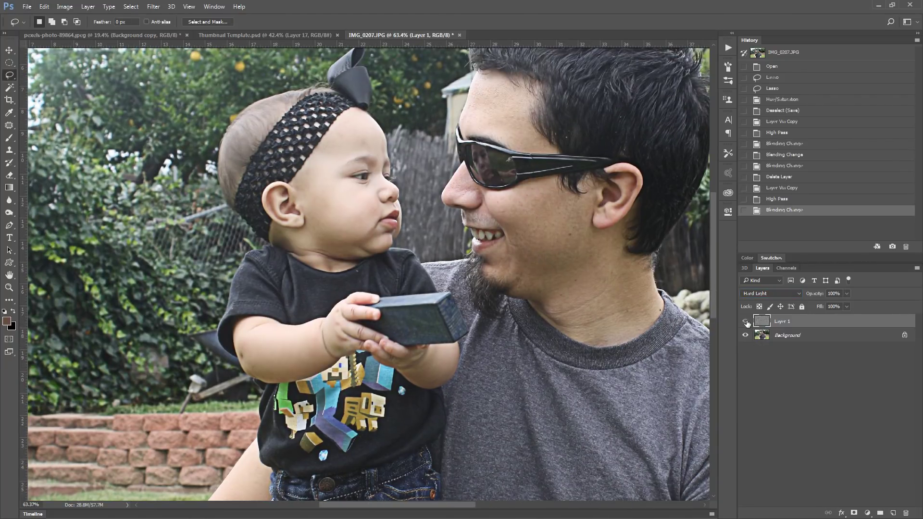
left_click(746, 321)
left_click(746, 322)
left_click(746, 322)
left_click(746, 322)
left_click(746, 321)
left_click(746, 322)
left_click(746, 322)
left_click(746, 321)
left_click(746, 321)
left_click(746, 322)
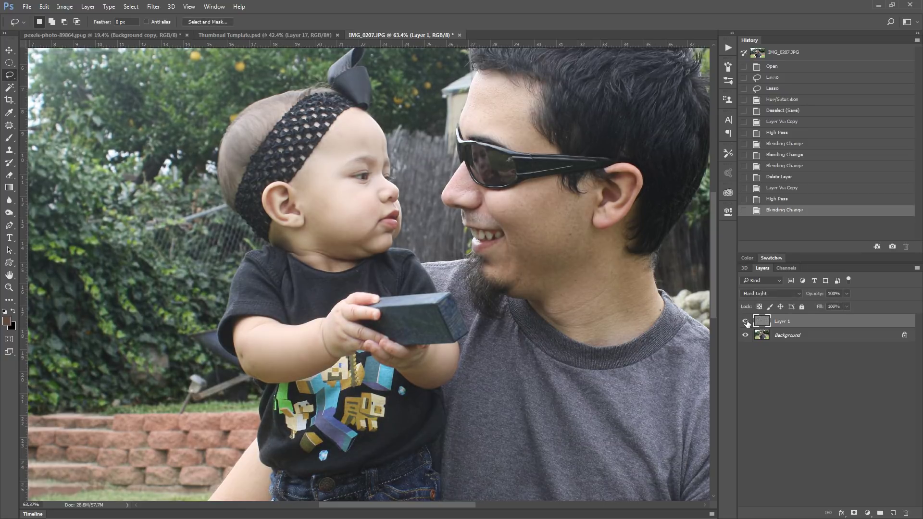
left_click(746, 322)
left_click(746, 322)
left_click(746, 322)
left_click(746, 321)
Step: Compare the Hard Light sharpening up close on the ivy hedge with Layer 1 hidden and shown
scroll(149, 351, "up", 8)
left_click_drag(168, 323, 635, 270)
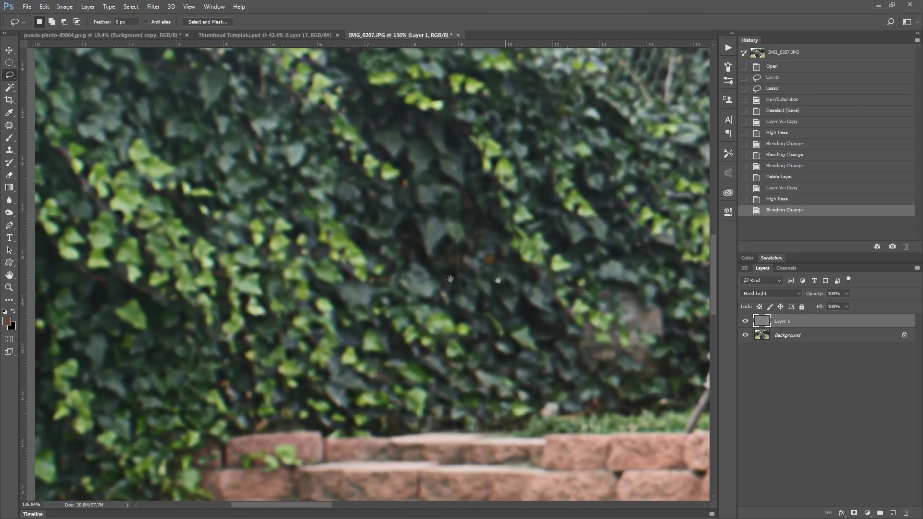
left_click(746, 321)
left_click(746, 321)
left_click(746, 322)
Step: Compare the Hard Light sharpening up close on the baby's face and headband with Layer 1 hidden and shown
scroll(546, 281, "down", 5)
left_click_drag(546, 281, 169, 197)
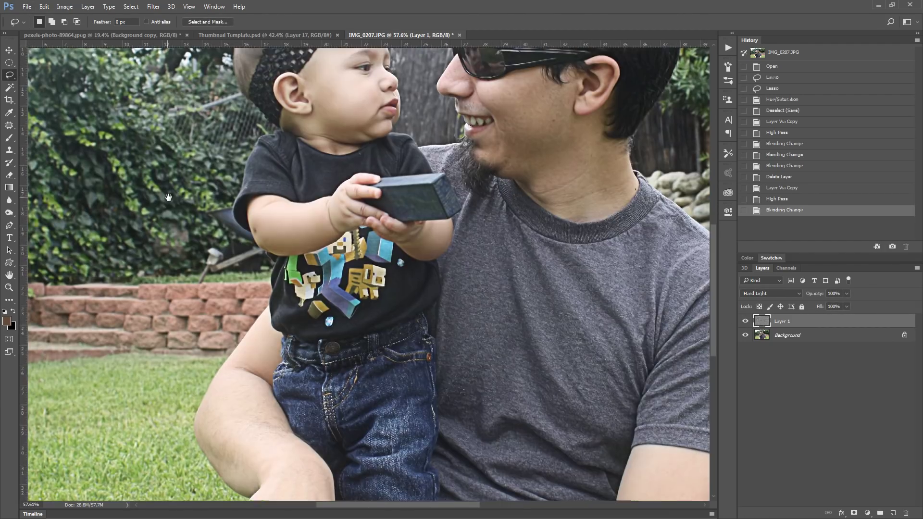
left_click_drag(478, 236, 499, 267)
scroll(500, 267, "up", 5)
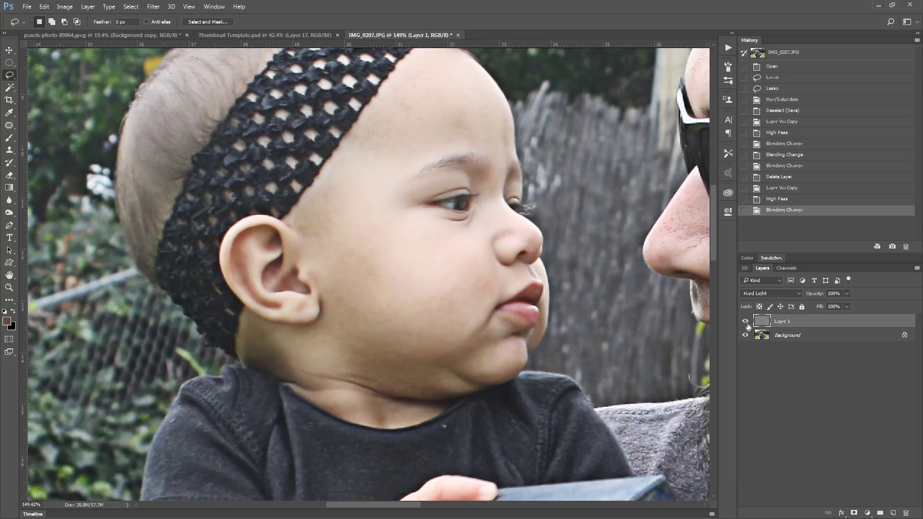
left_click(745, 322)
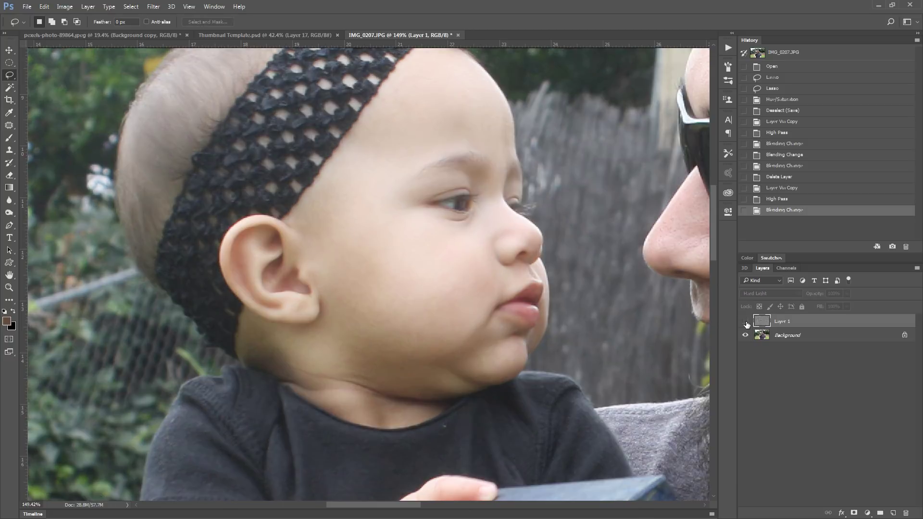
left_click(746, 322)
left_click(745, 322)
left_click(745, 322)
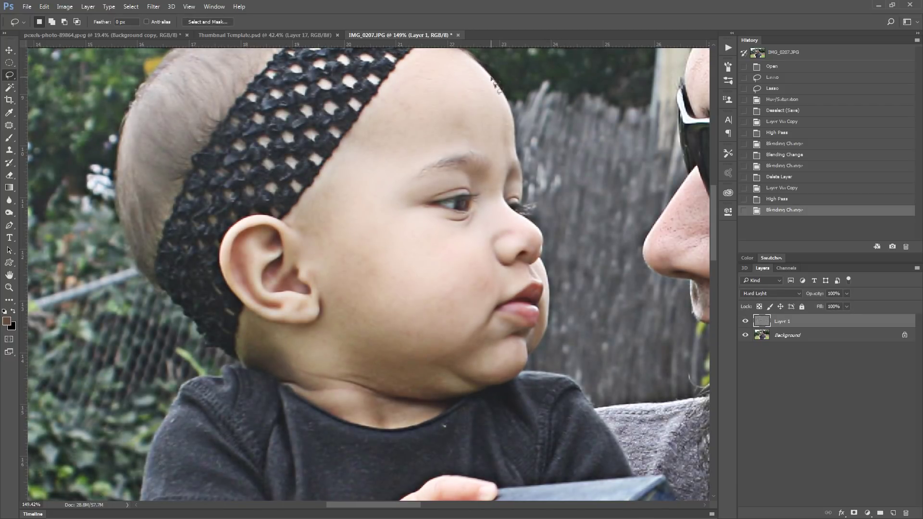
left_click(748, 322)
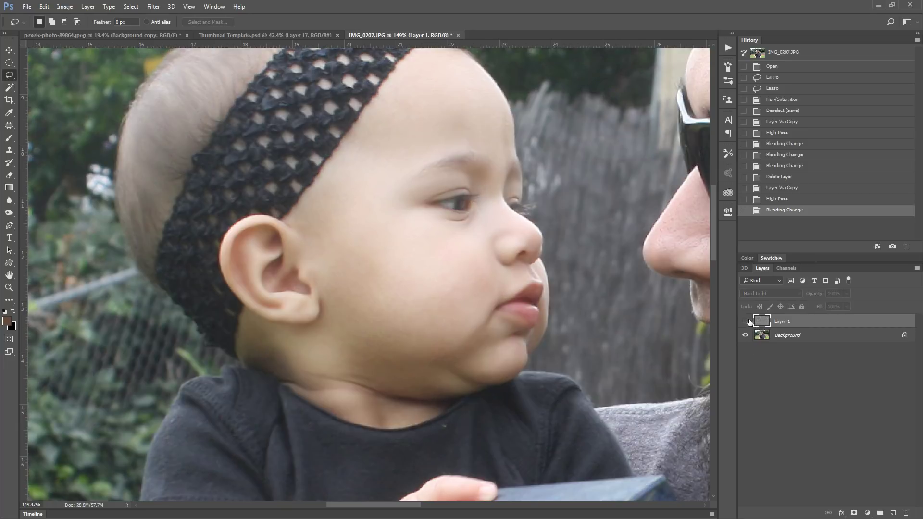
left_click(748, 322)
left_click(748, 322)
left_click(748, 321)
left_click(748, 322)
left_click(748, 322)
Step: View the whole photo and toggle Layer 1's visibility for a final before-and-after comparison
scroll(486, 301, "down", 5)
left_click_drag(616, 327, 529, 316)
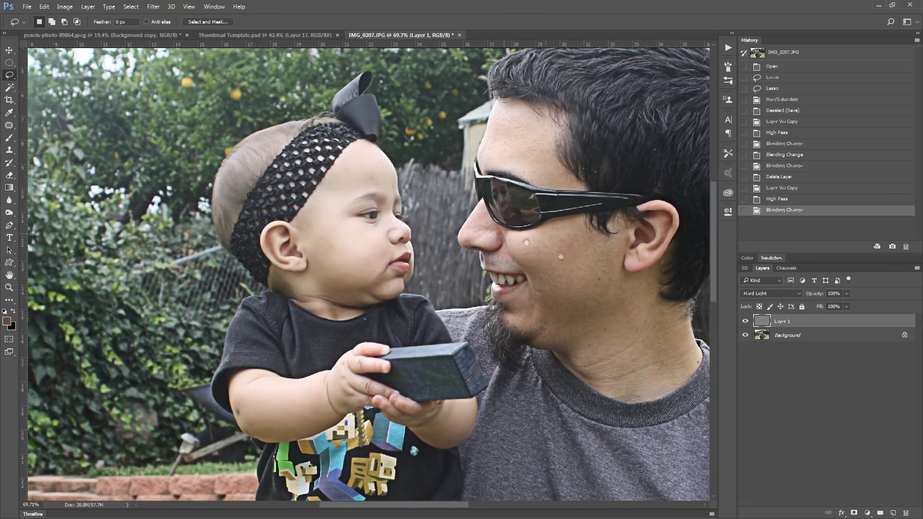
scroll(532, 305, "down", 5)
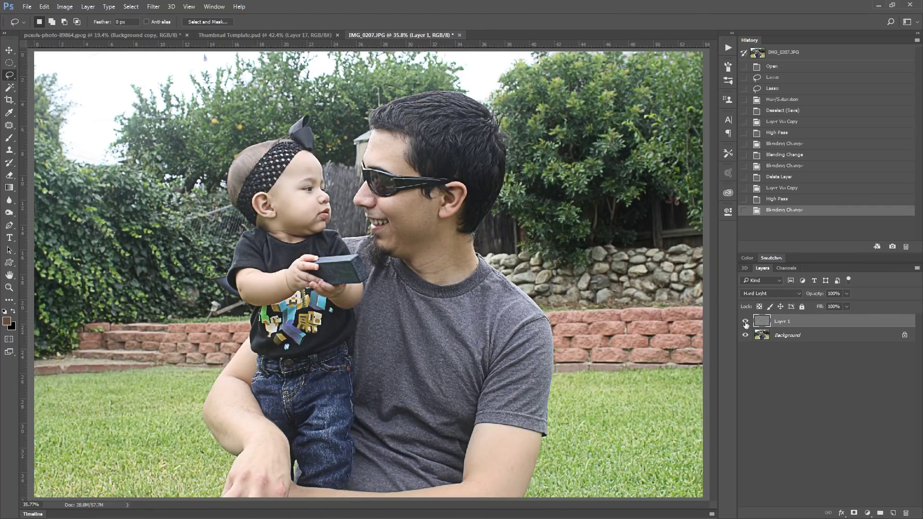
left_click(745, 322)
left_click(746, 322)
left_click(746, 321)
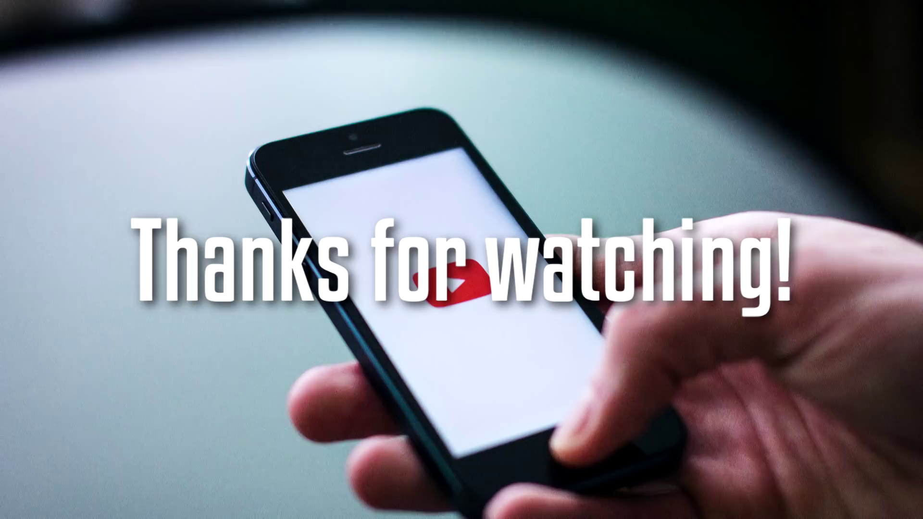